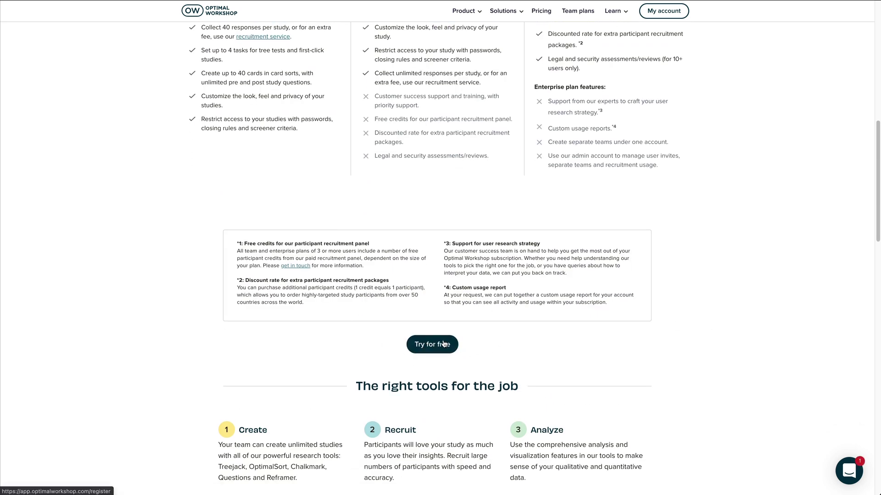
Step: Switch the pricing plans to monthly billing, showing Individual and Team at $199 per month
scroll(707, 357, "up", 9)
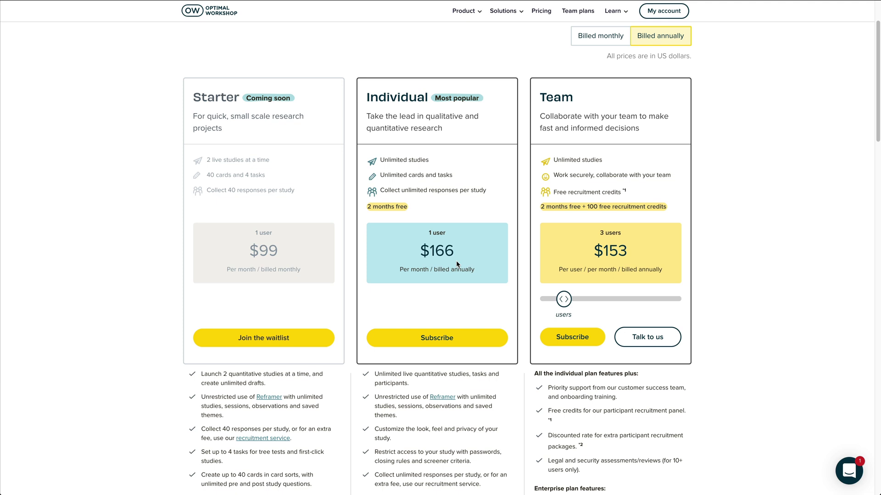
left_click(589, 40)
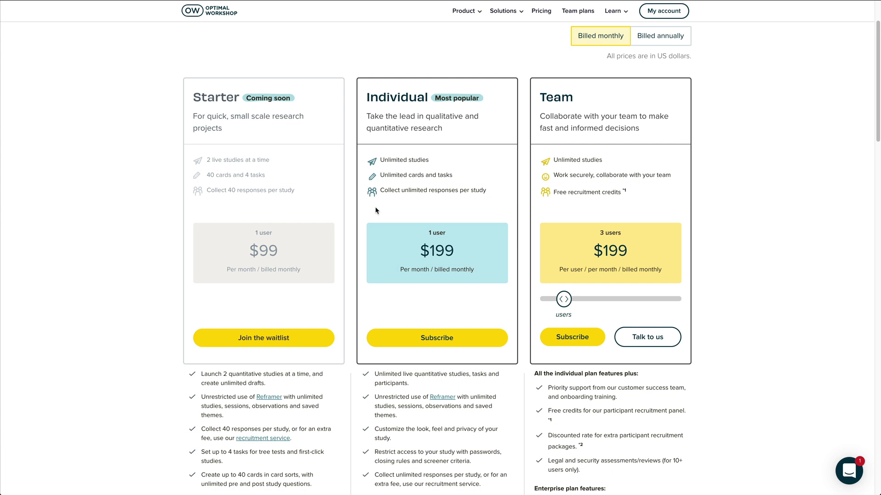
scroll(601, 94, "up", 2)
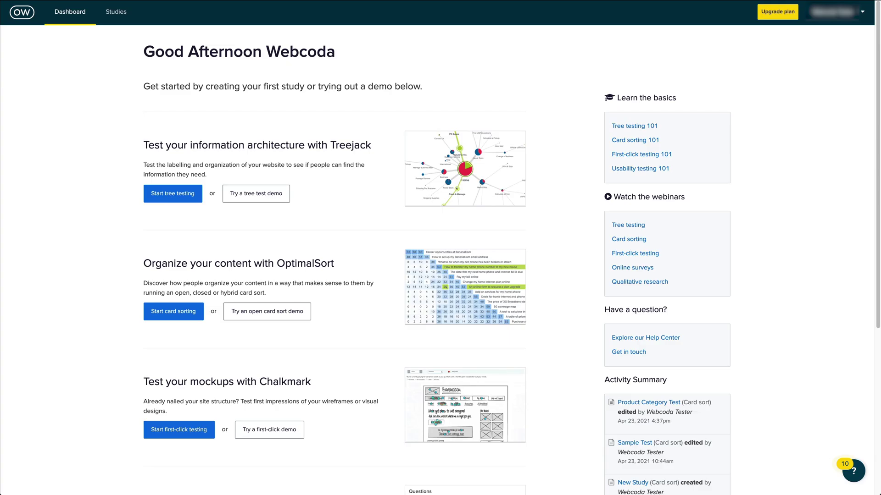
scroll(112, 106, "down", 5)
scroll(91, 162, "up", 5)
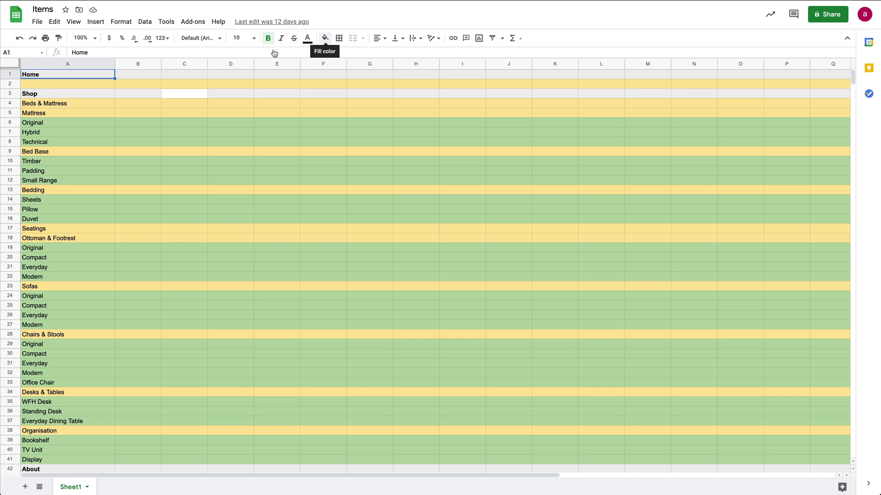
Step: Look over the Items sheet, checking the Duvet entry and selecting the Shop row
left_click(112, 220)
left_click(199, 153)
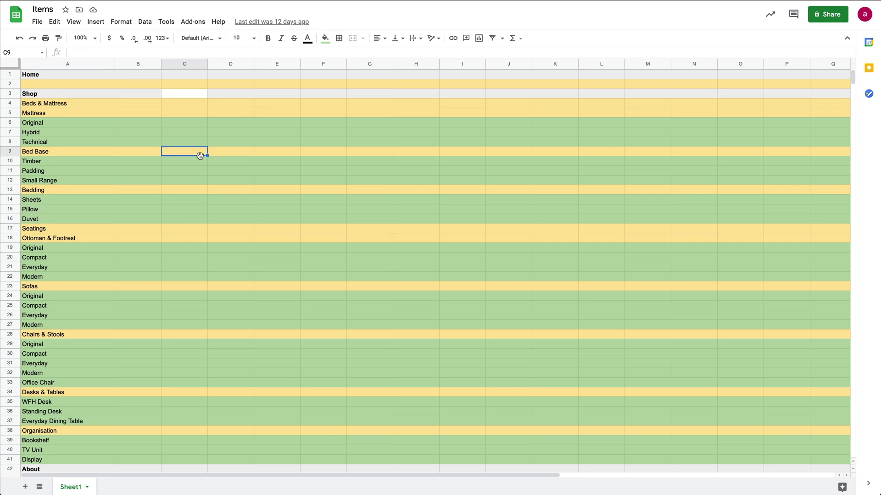
scroll(239, 133, "down", 1)
scroll(184, 115, "up", 1)
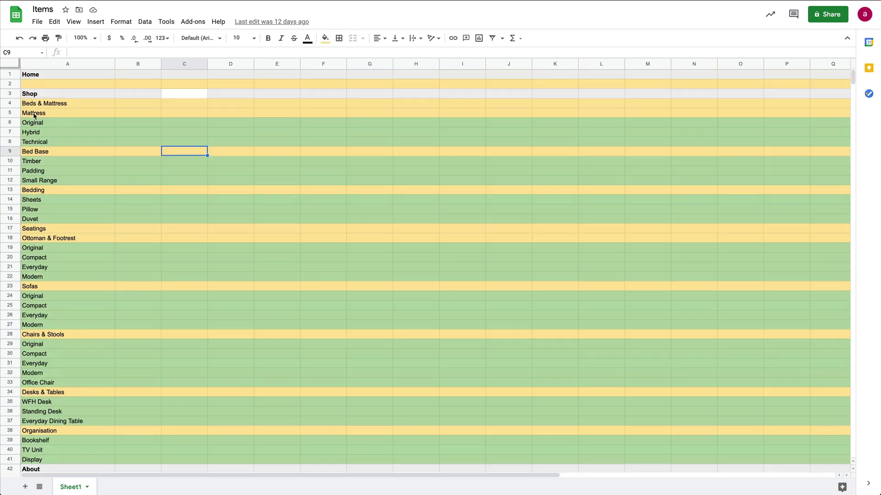
left_click(10, 93)
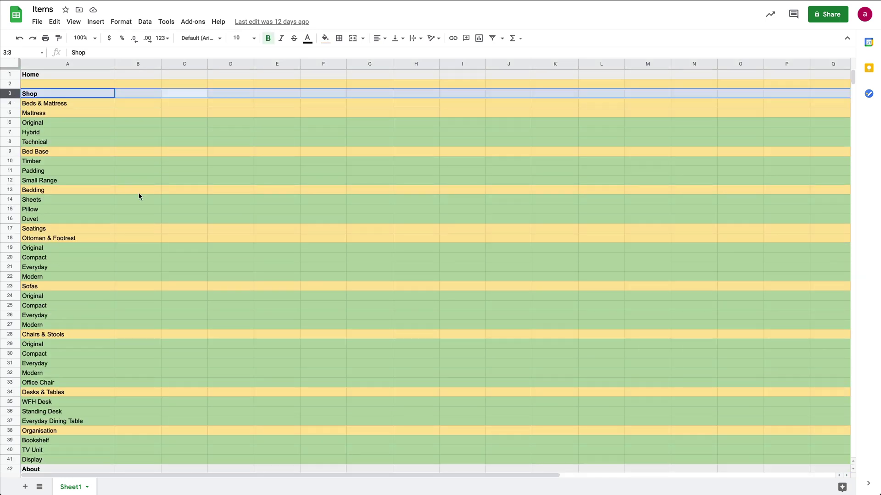
scroll(187, 214, "down", 4)
scroll(171, 165, "down", 8)
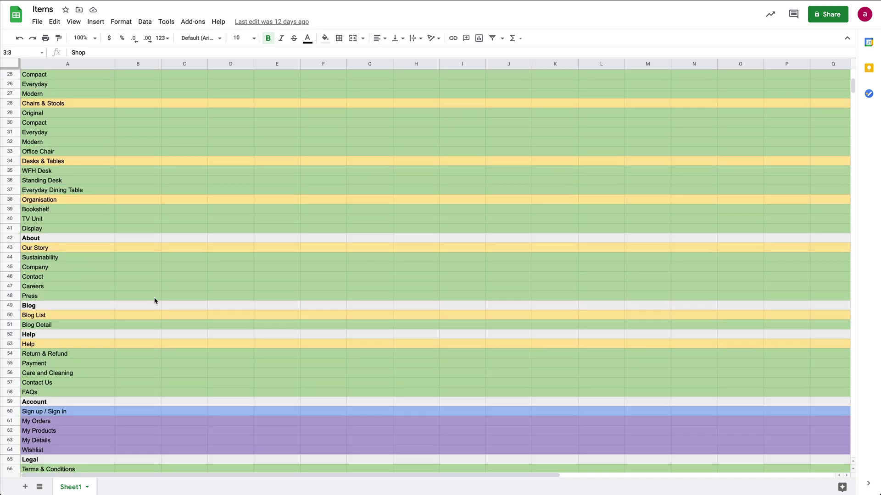
scroll(133, 372, "down", 4)
scroll(138, 363, "down", 3)
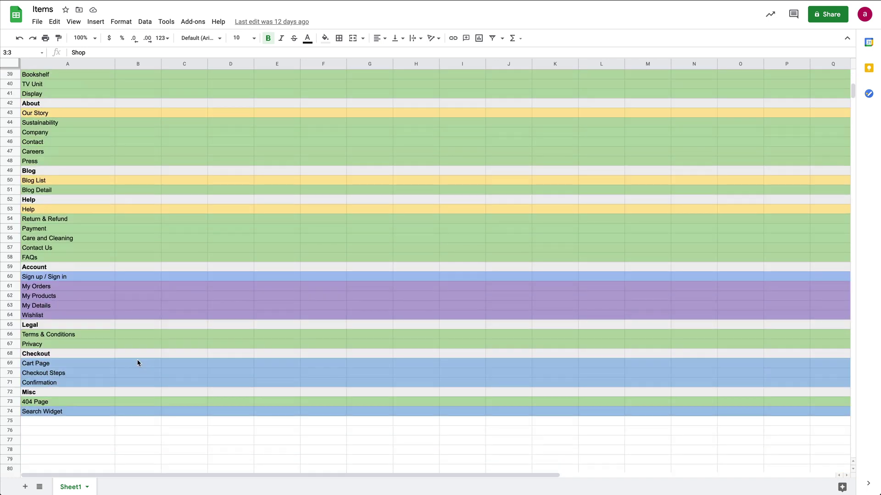
scroll(176, 351, "up", 12)
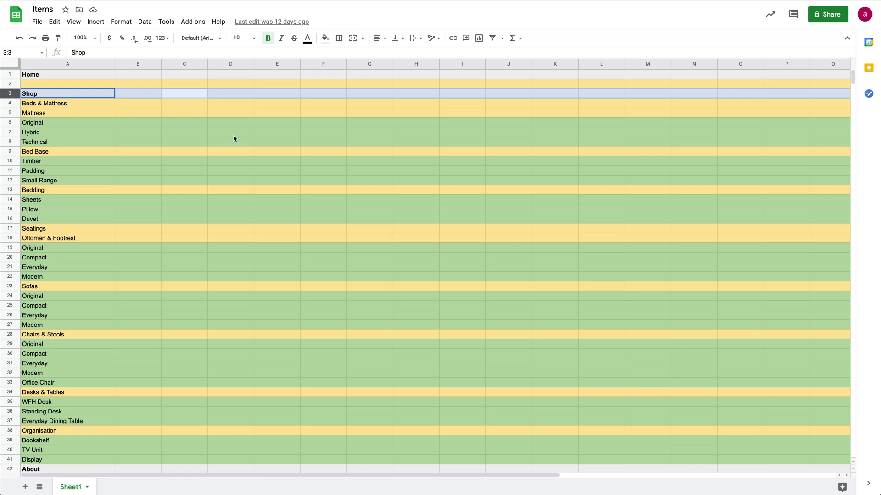
Step: Reselect the Shop row, then start card sorting from the Optimal Workshop dashboard
left_click(137, 132)
left_click(12, 96)
scroll(100, 211, "down", 5)
scroll(100, 211, "up", 5)
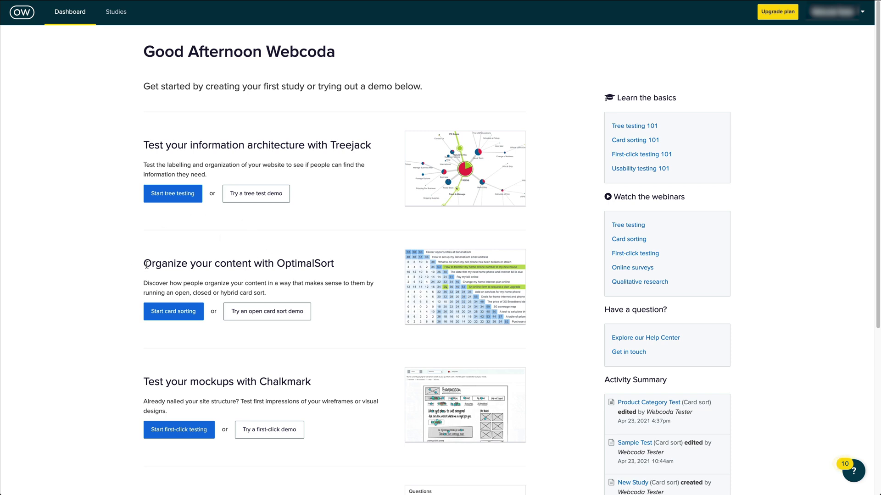
left_click(173, 316)
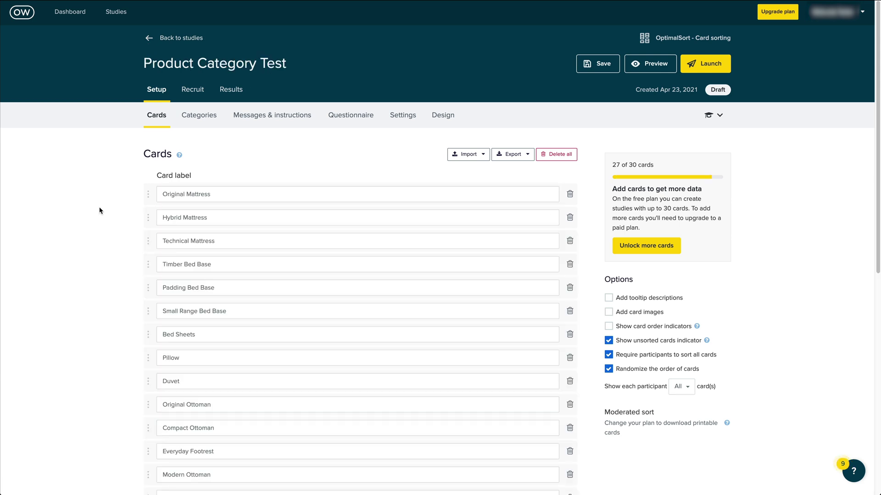
Step: Scroll through the Product Category Test's 27 product cards, then return to the Items spreadsheet
scroll(365, 236, "down", 3)
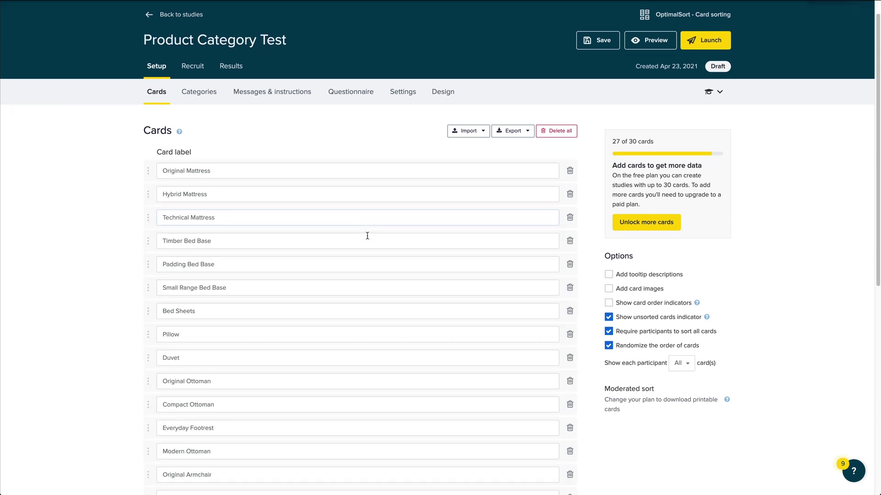
scroll(367, 236, "down", 5)
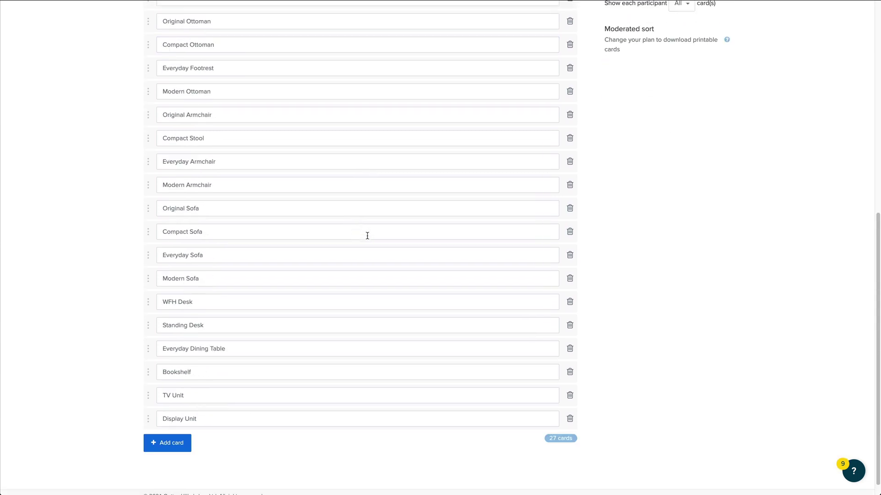
key("ctrl+Tab")
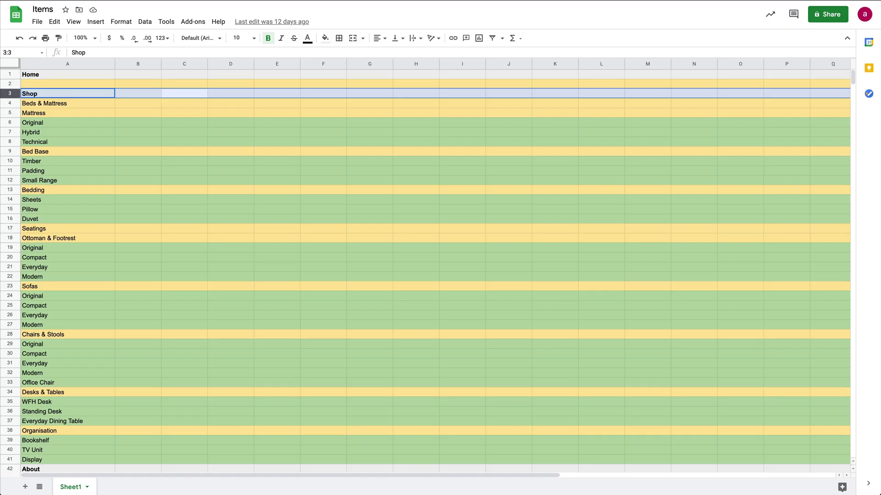
Step: Check the Mattress and Original entries in the Items sheet, then return to the card list
left_click(38, 115)
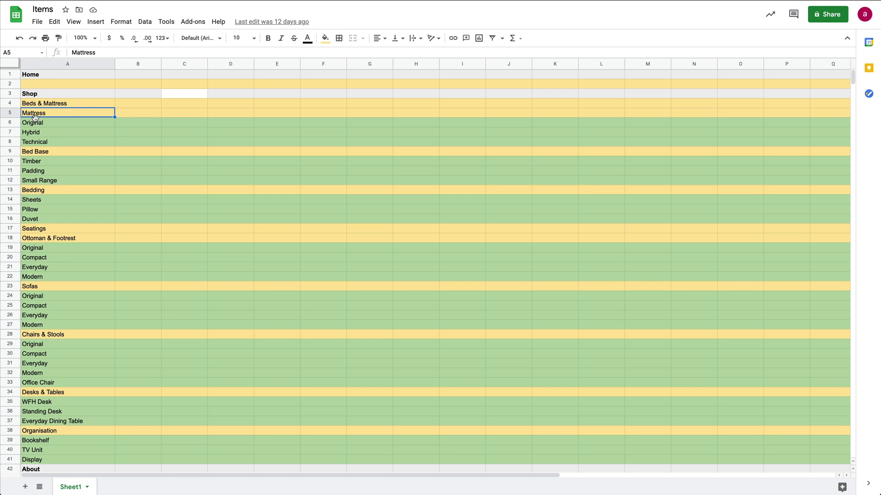
left_click(52, 122)
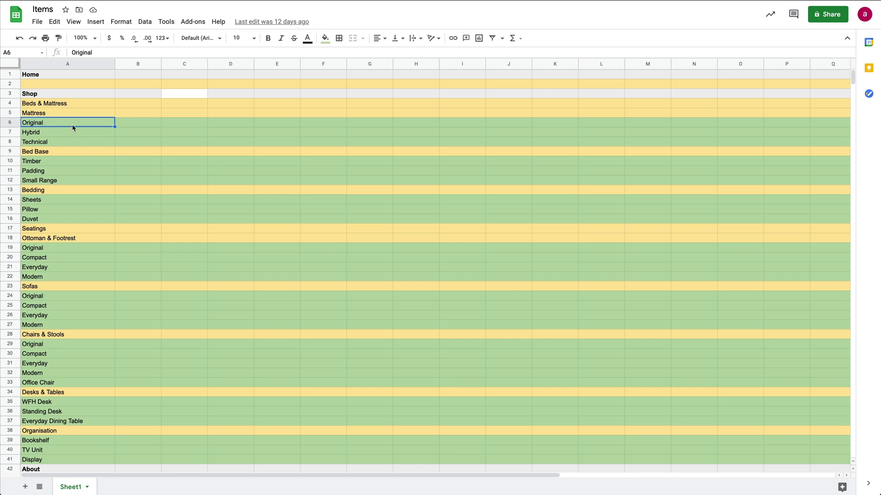
key("ctrl+Tab")
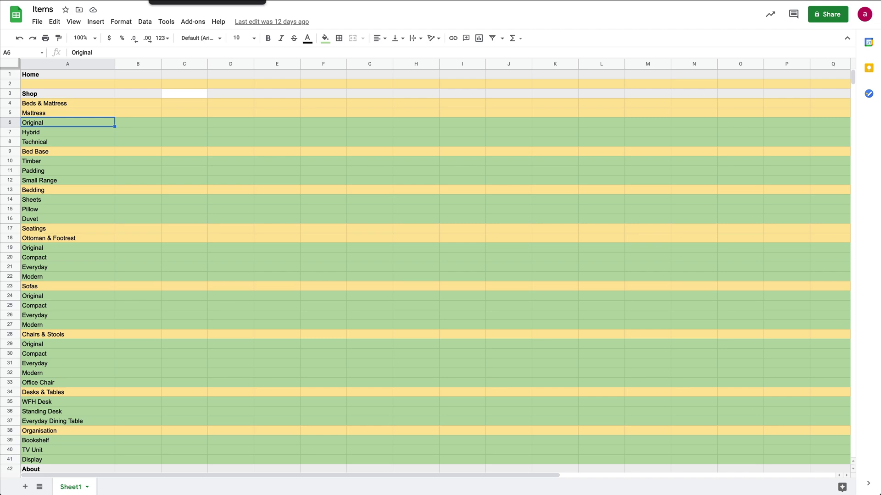
scroll(191, 131, "up", 6)
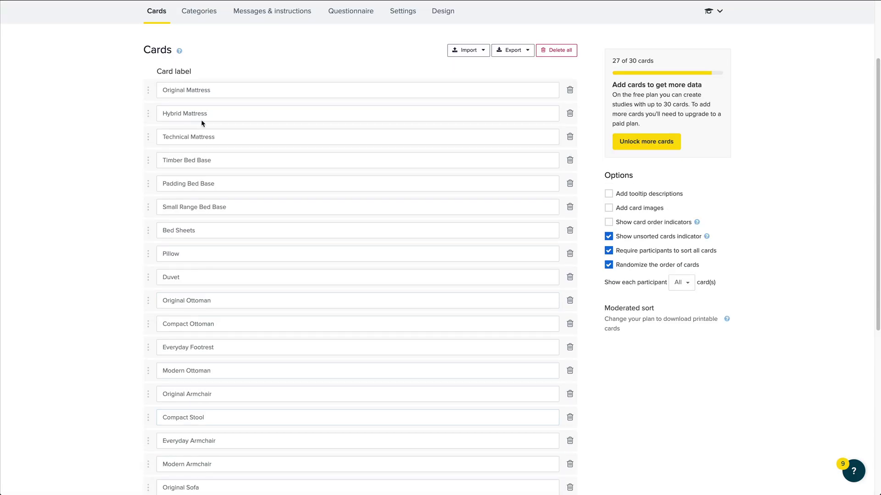
left_click_drag(216, 91, 148, 89)
left_click_drag(210, 115, 156, 129)
left_click_drag(219, 162, 162, 159)
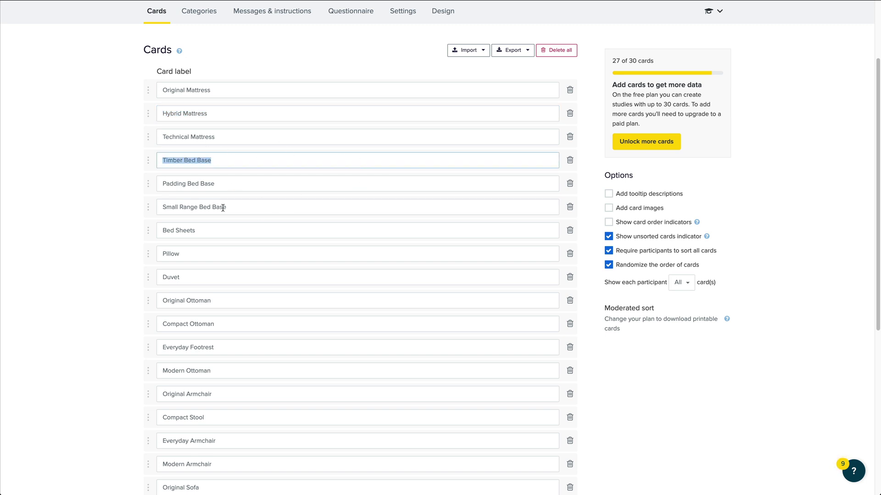
left_click(92, 170)
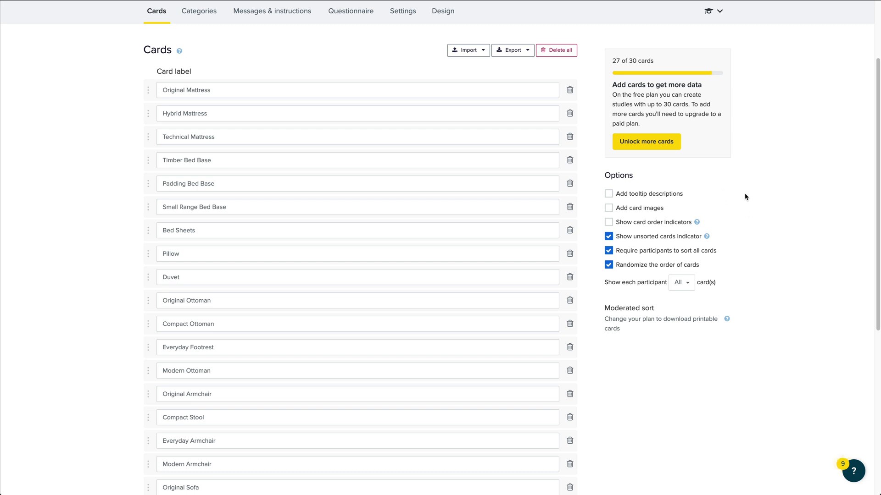
scroll(527, 252, "up", 3)
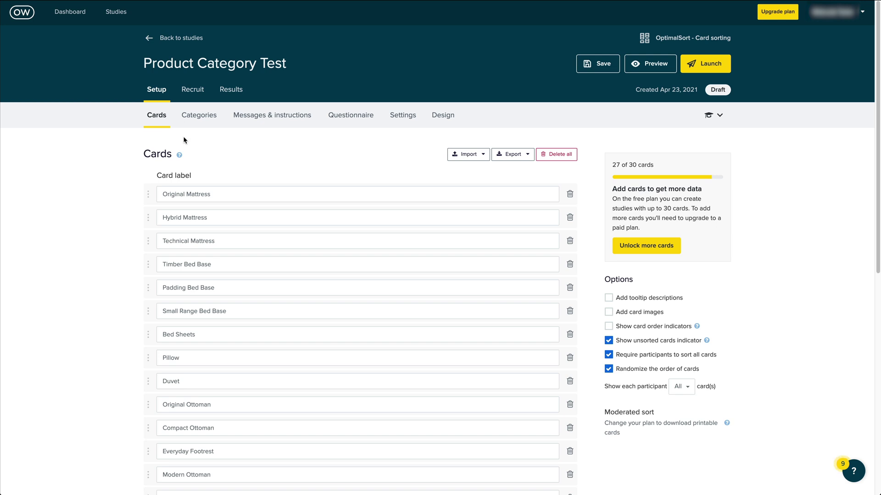
Step: In the Categories setup, try a Closed sort, then set the sort type back to Open
left_click(200, 127)
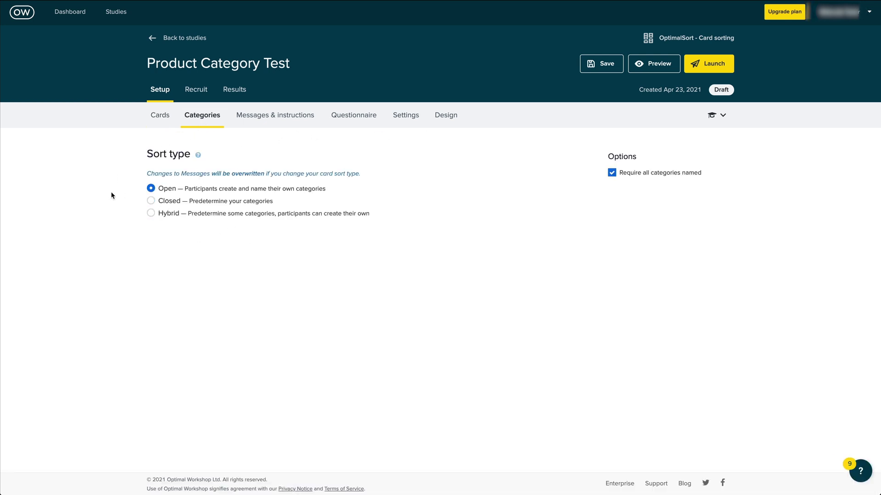
left_click(152, 201)
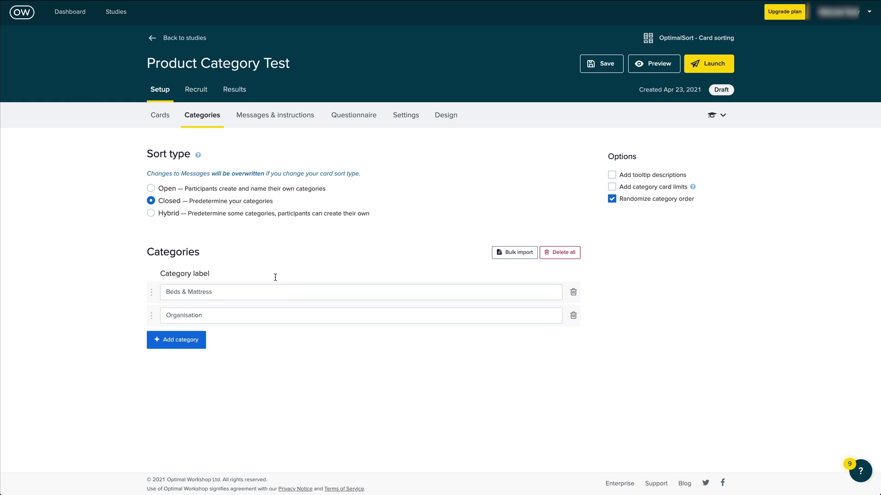
left_click(151, 188)
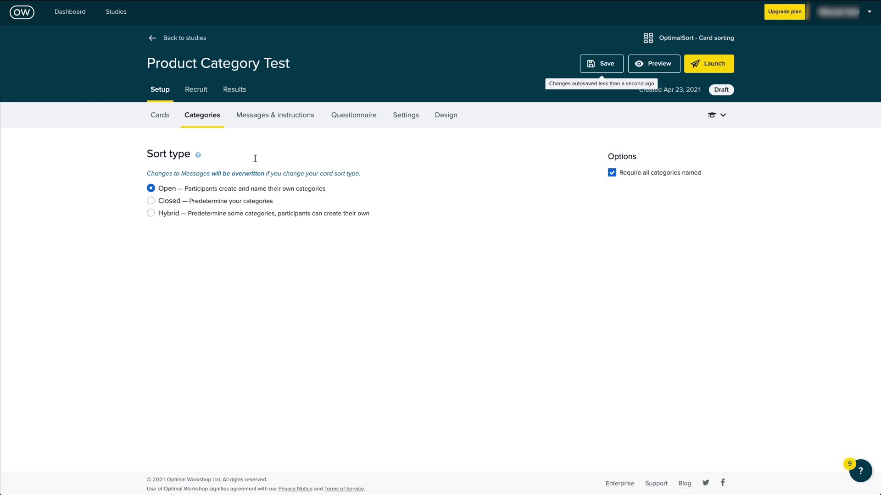
Step: Review the study's welcome and instruction messages on the Messages & instructions page
left_click(257, 120)
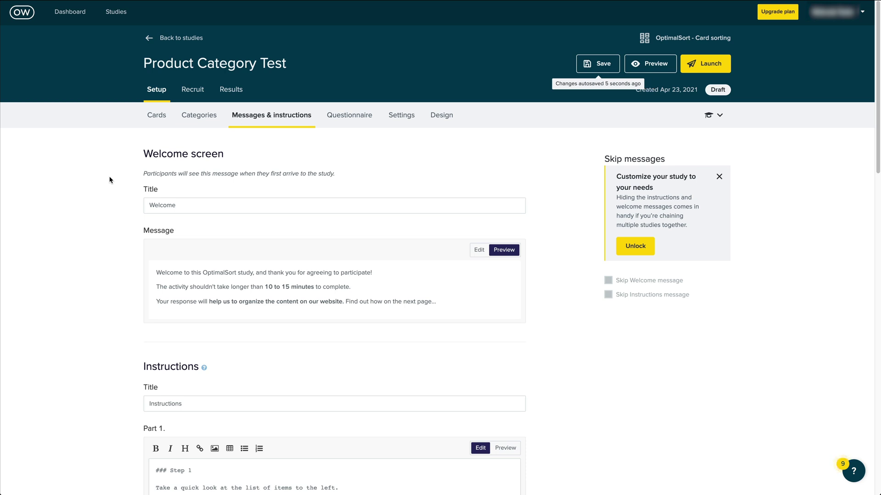
scroll(110, 180, "down", 2)
scroll(110, 180, "down", 5)
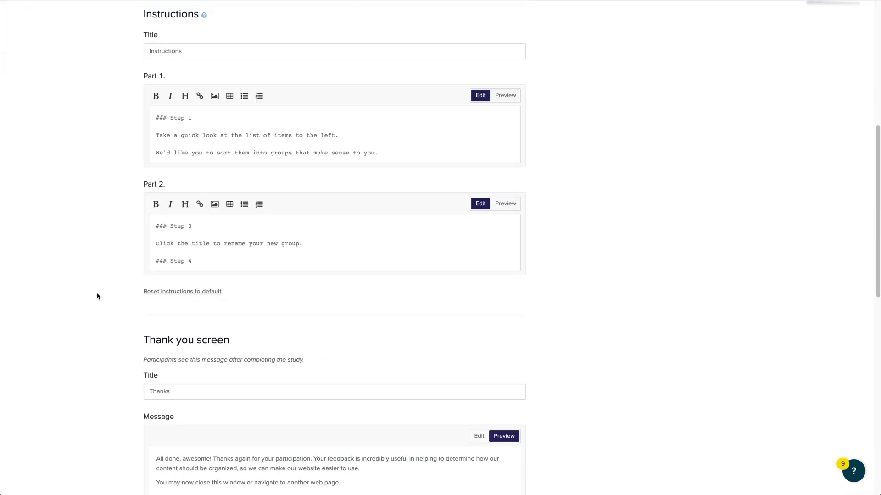
scroll(120, 272, "up", 4)
scroll(120, 272, "up", 3)
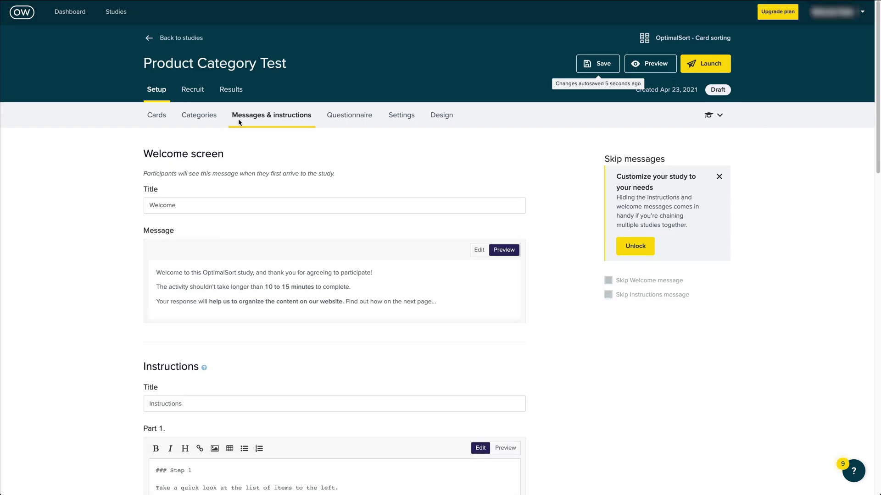
Step: Review the Questionnaire page: anonymous participant identification and no pre- or post-study questions
left_click(342, 120)
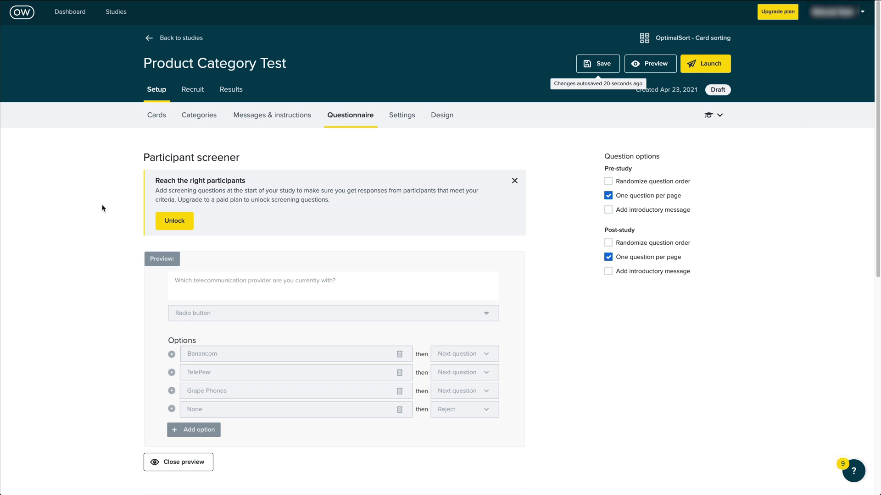
scroll(102, 209, "down", 6)
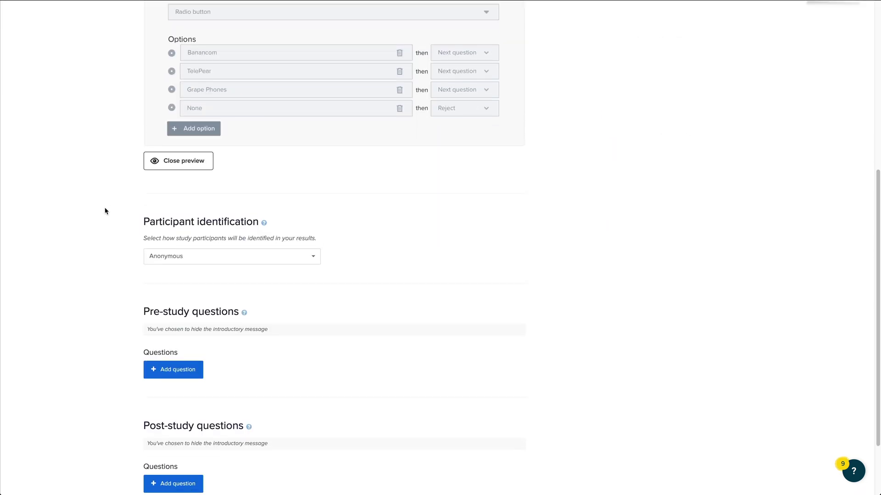
scroll(104, 211, "down", 2)
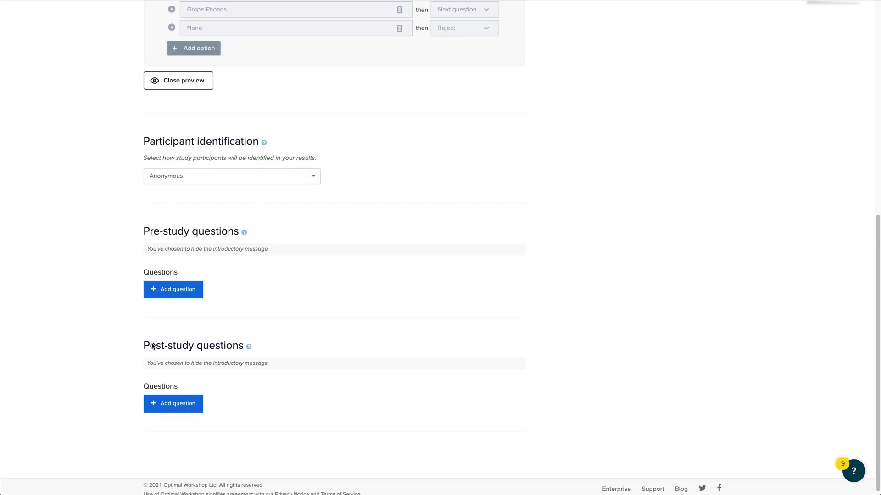
scroll(115, 335, "up", 10)
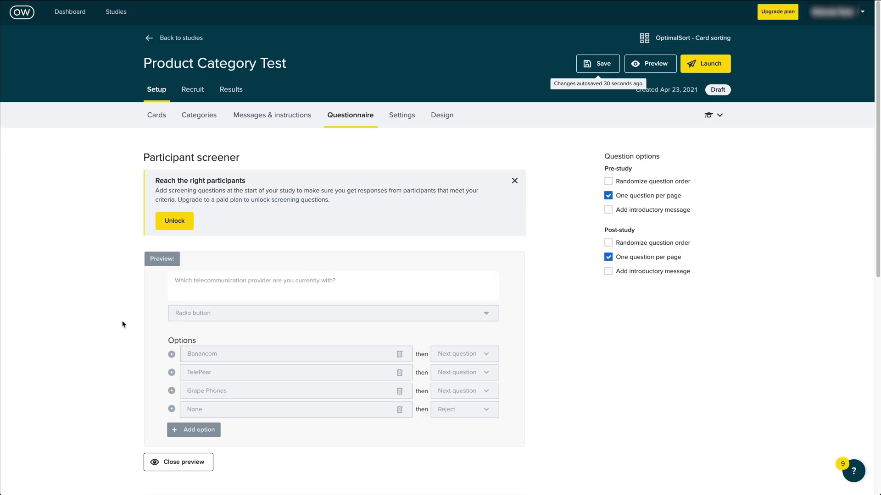
Step: Look over the Product Category Test's Settings and Design options
left_click(400, 115)
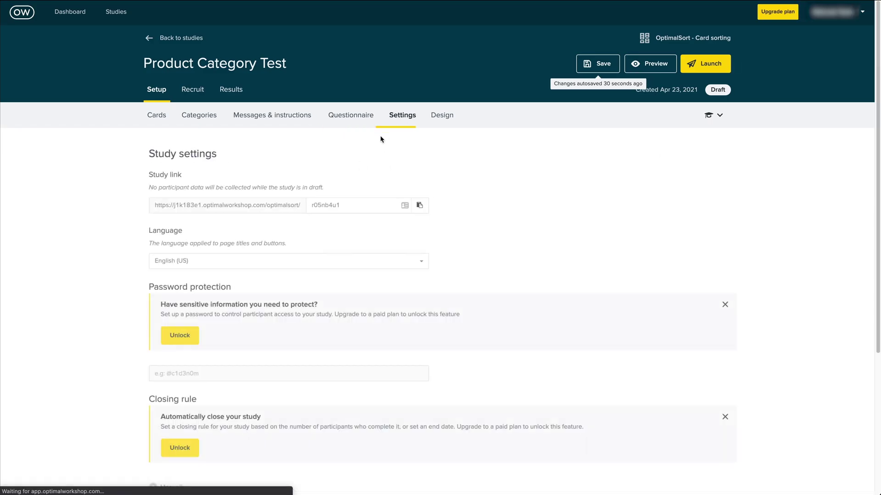
scroll(88, 182, "down", 3)
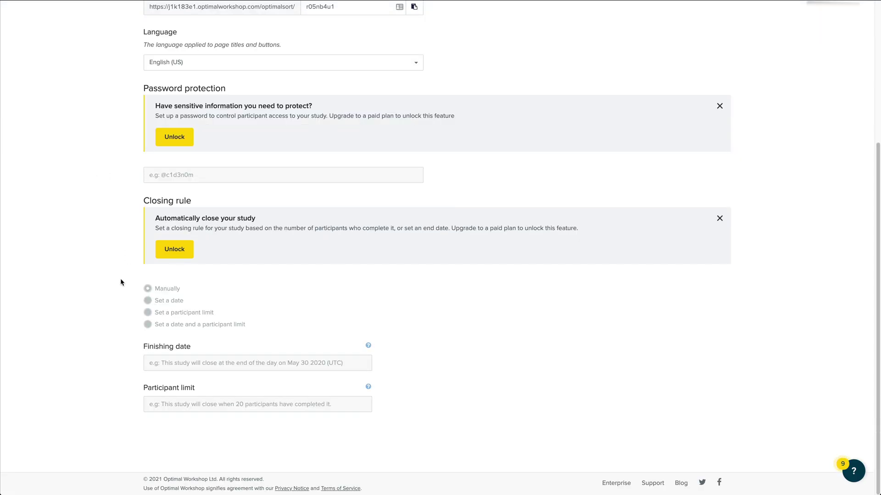
scroll(122, 282, "up", 5)
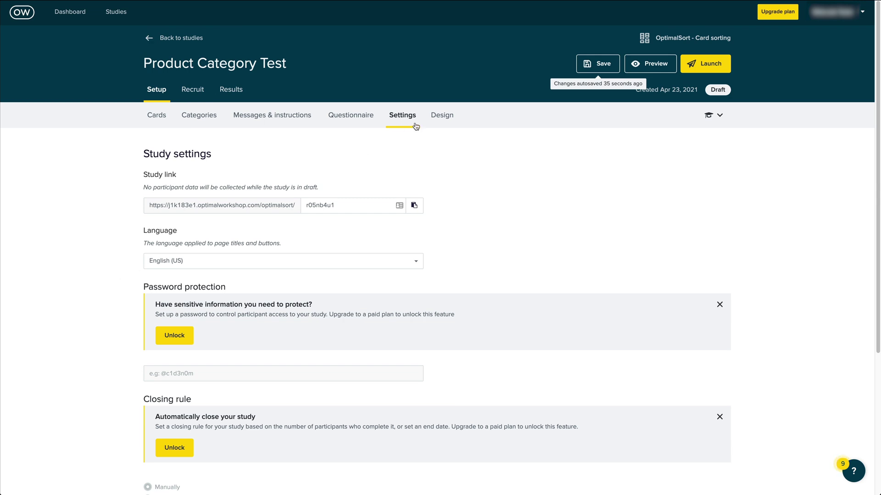
left_click(431, 121)
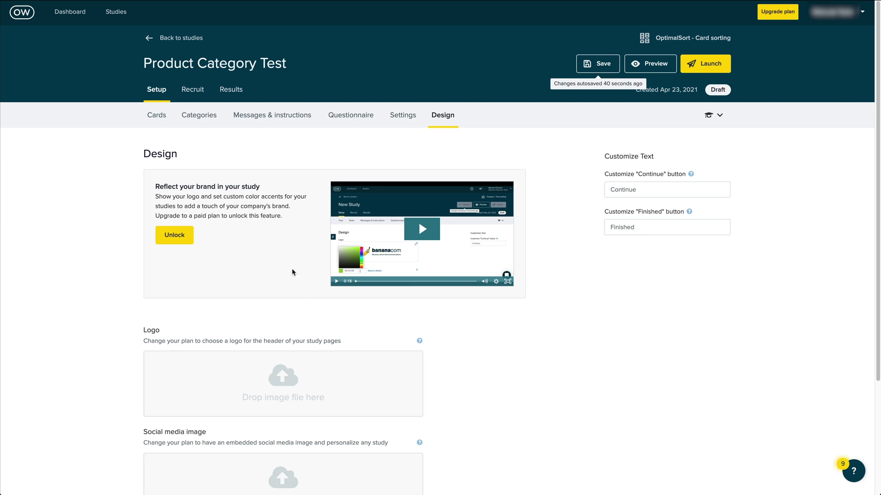
Step: Browse the Recruit page's study link and recruitment options, then open the demo results
left_click(190, 91)
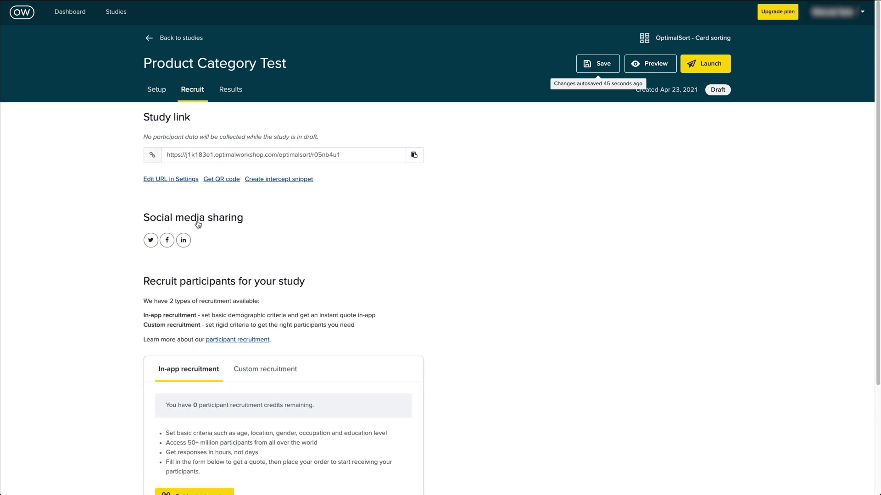
scroll(448, 276, "down", 3)
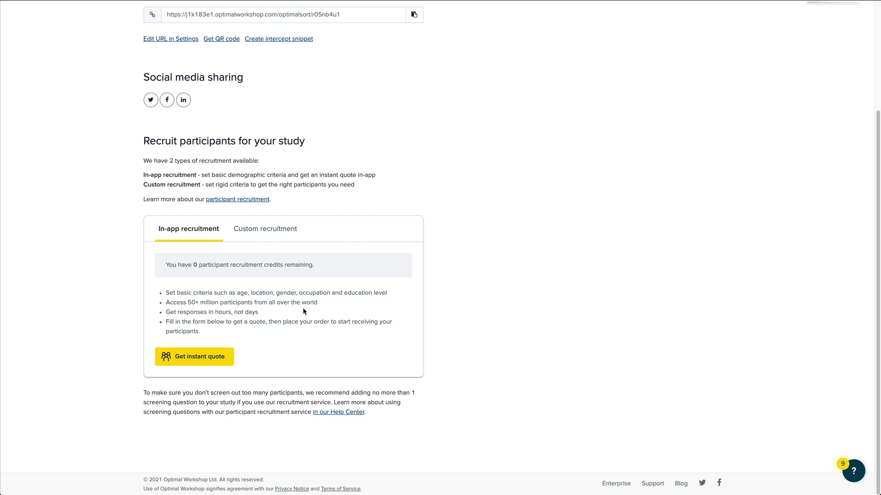
scroll(344, 309, "up", 3)
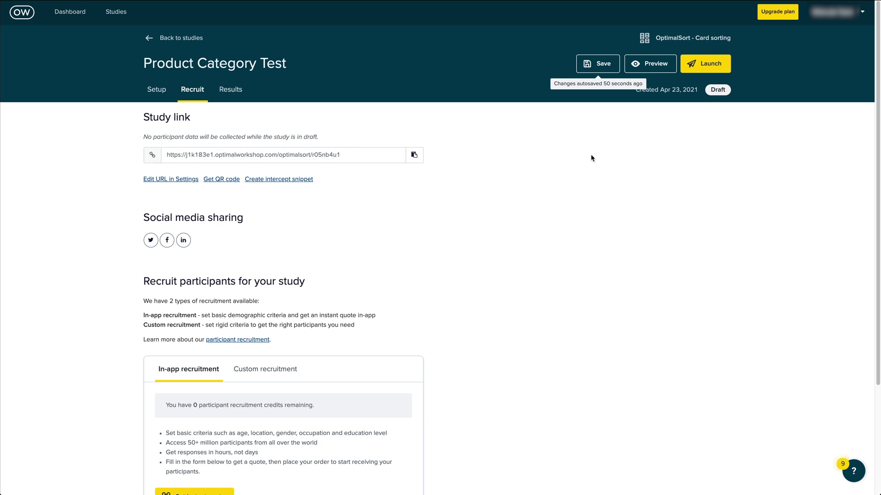
left_click(230, 89)
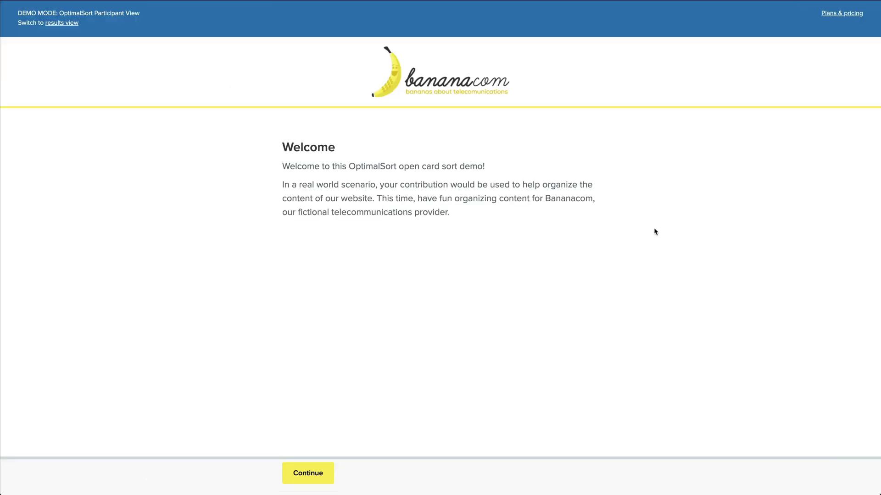
Step: Get past the demo welcome and questions, then sort bundle, games and speed-test cards into two groups
left_click(330, 474)
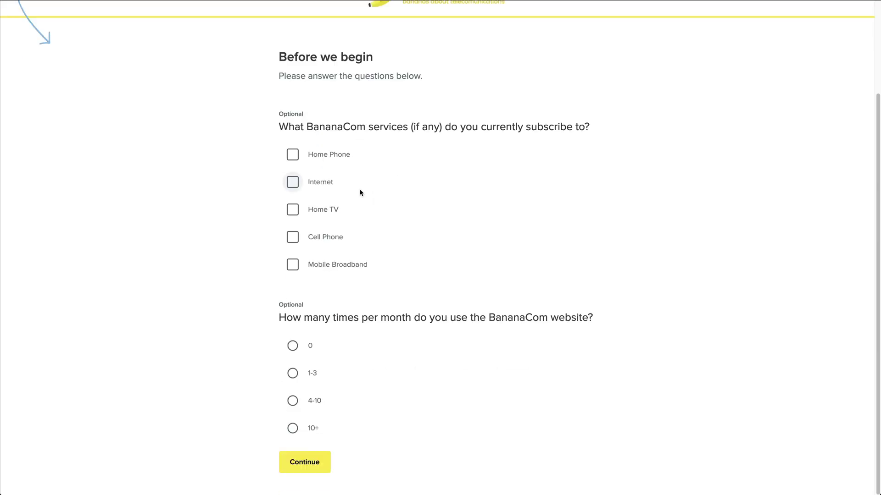
left_click(292, 462)
left_click_drag(68, 114, 208, 106)
left_click_drag(64, 153, 303, 120)
left_click_drag(76, 172, 193, 142)
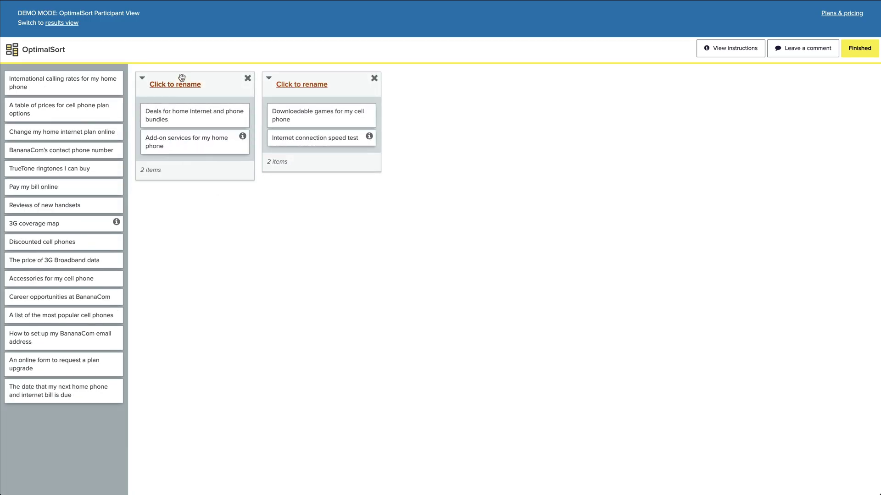
Step: Name the first group 'rwerwq', then view and close the sorting instructions
left_click(180, 84)
type("rwerwq")
left_click(734, 48)
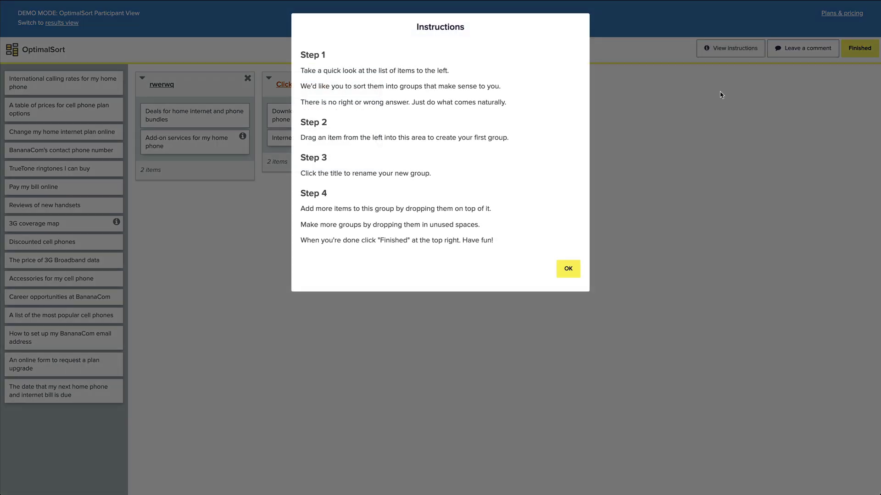
left_click(569, 270)
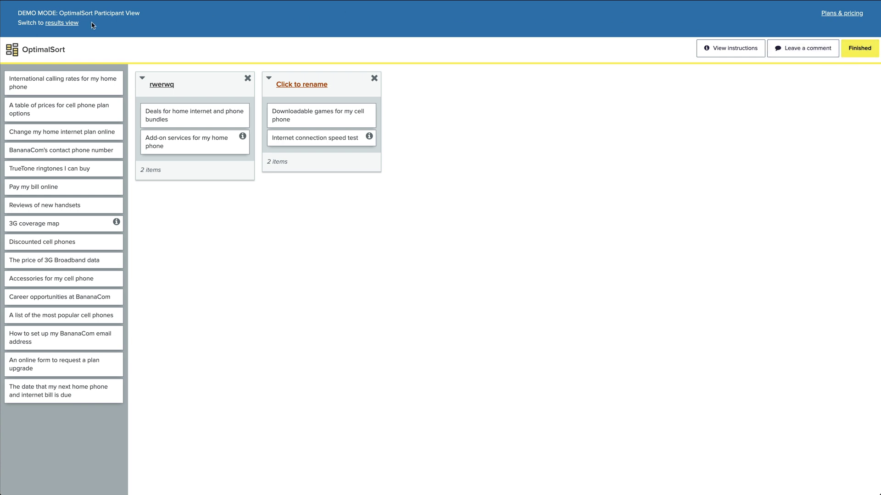
left_click(62, 22)
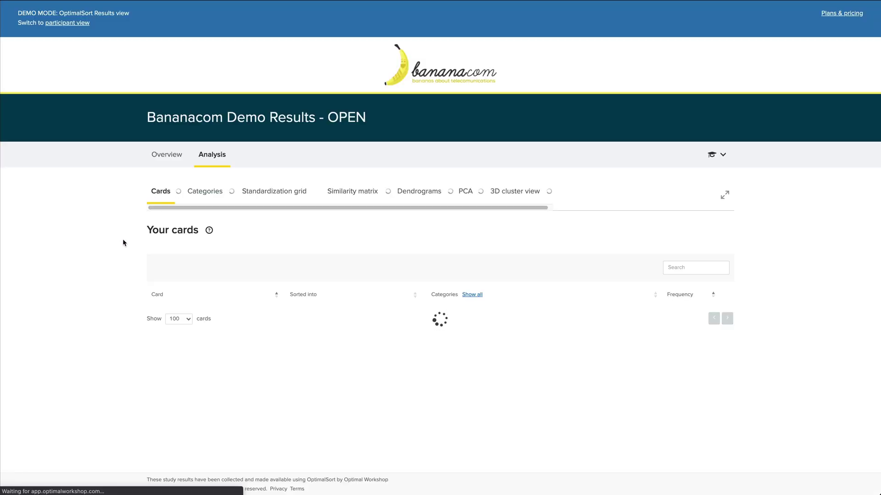
Step: Review the Bananacom results overview: 100 of 122 participants completed, median time 4:27
scroll(112, 250, "down", 3)
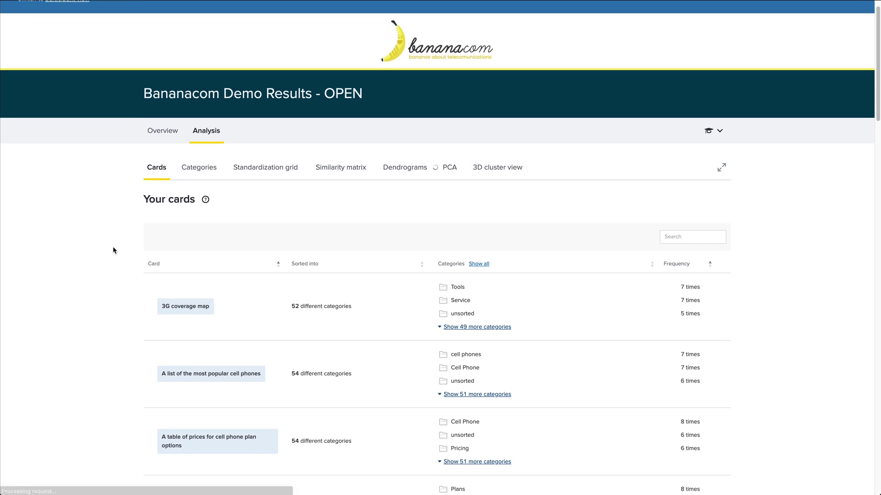
scroll(112, 249, "down", 5)
scroll(111, 247, "up", 8)
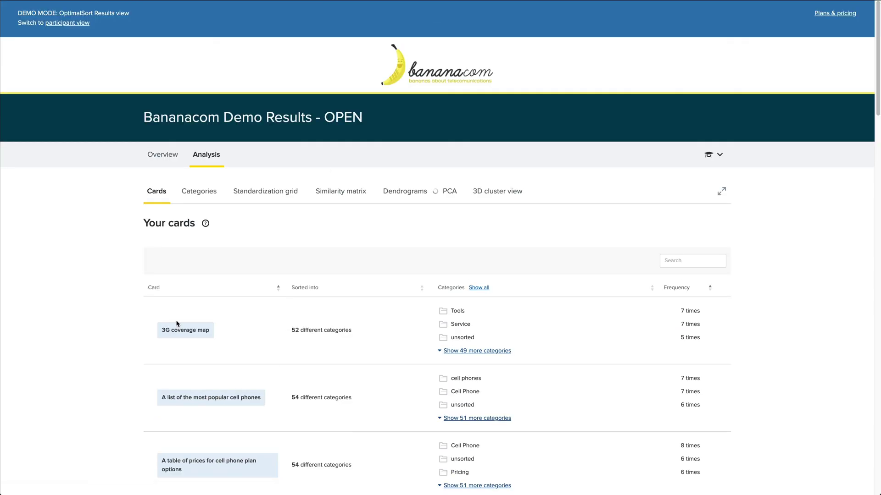
left_click(162, 154)
scroll(231, 221, "down", 4)
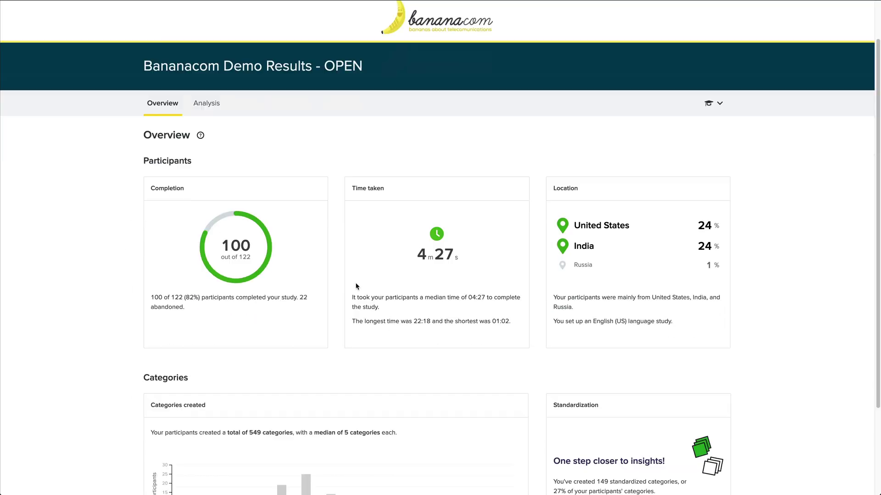
scroll(273, 114, "up", 4)
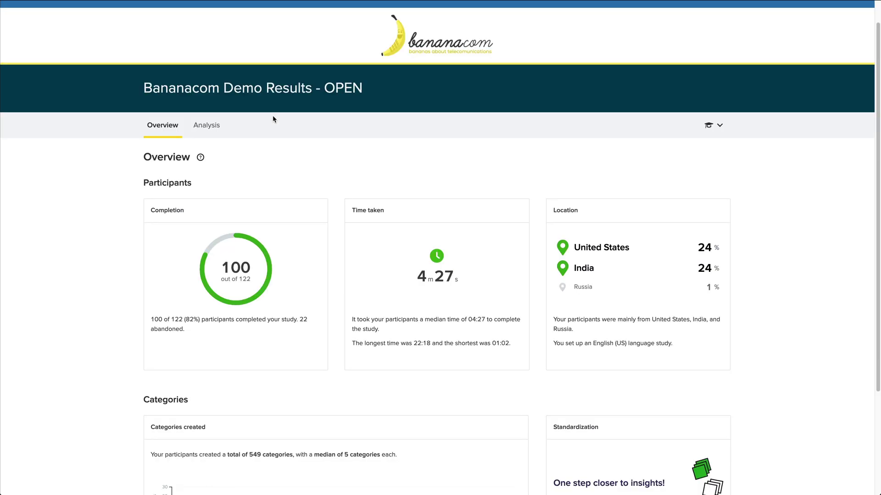
Step: Browse the Categories, Standardization grid, Similarity matrix, Dendrograms and Cards analyses, then return to Overview
left_click(207, 154)
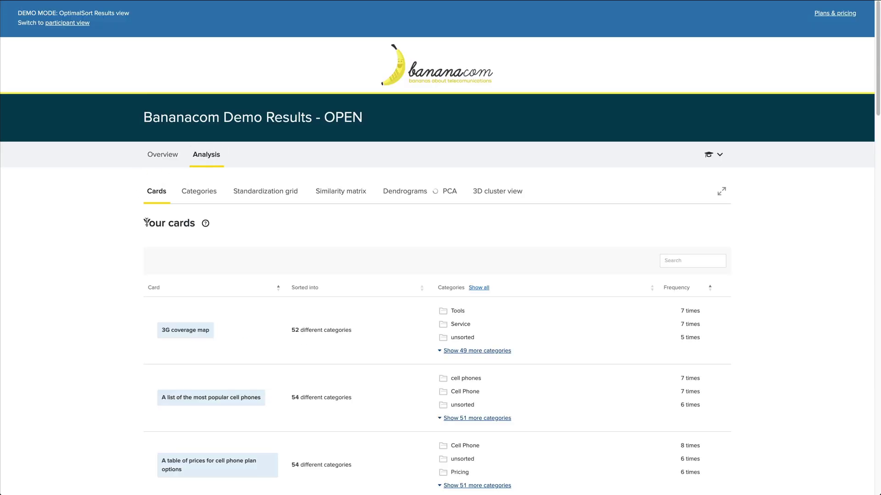
left_click(199, 191)
left_click(275, 194)
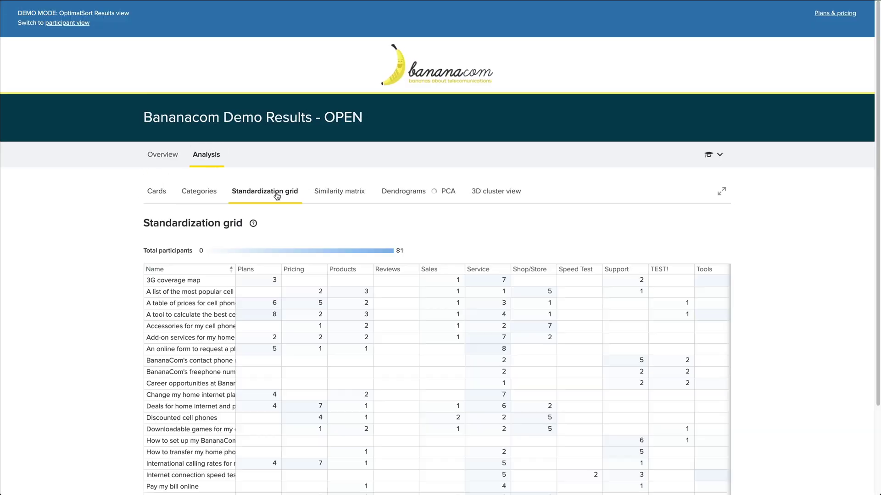
left_click(344, 198)
left_click(387, 193)
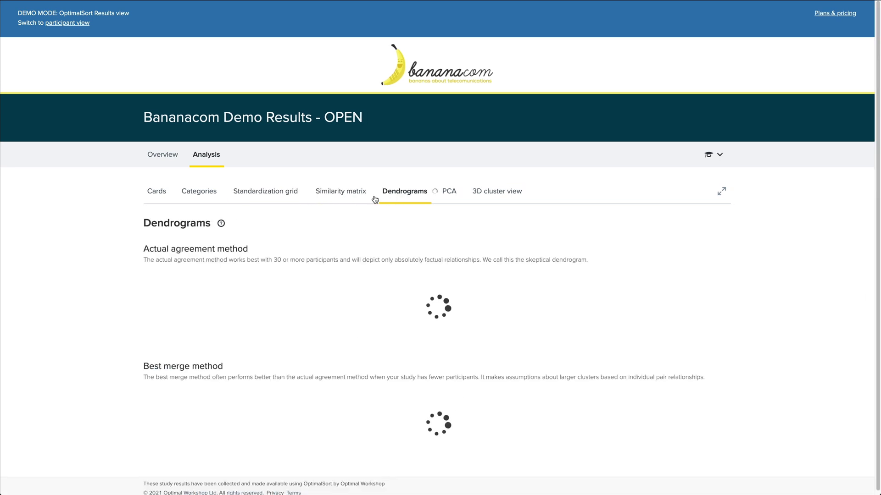
left_click(167, 196)
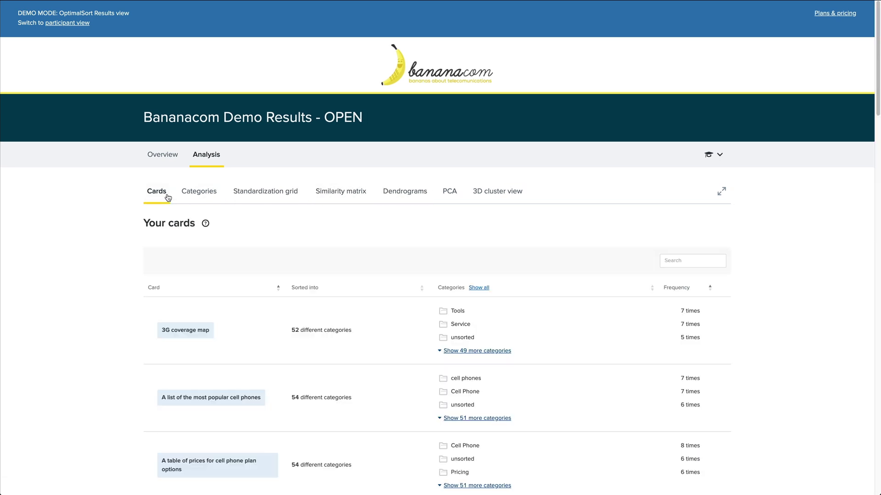
left_click(163, 155)
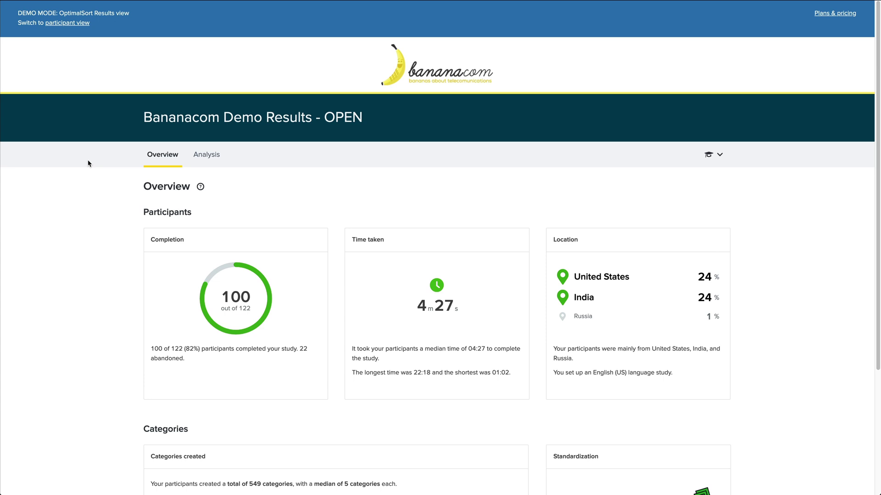